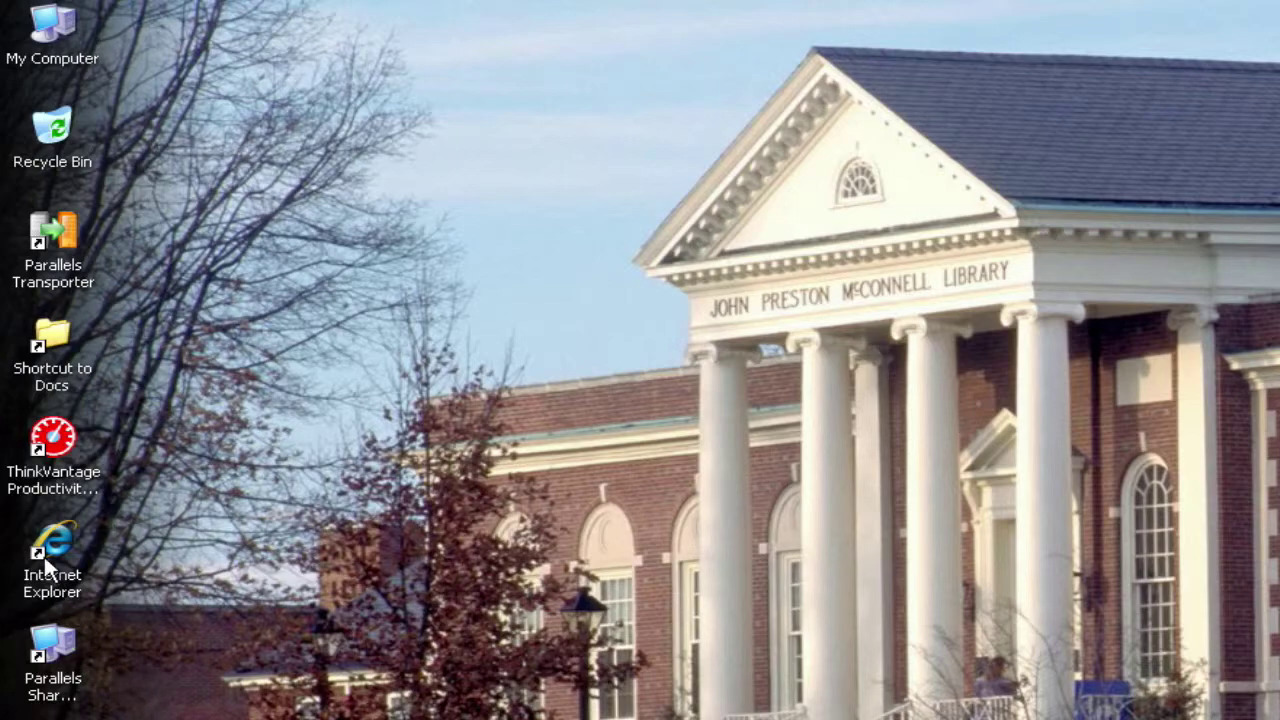
Step: Launch Internet Explorer from its desktop shortcut, then close it again
mouse_move(44, 556)
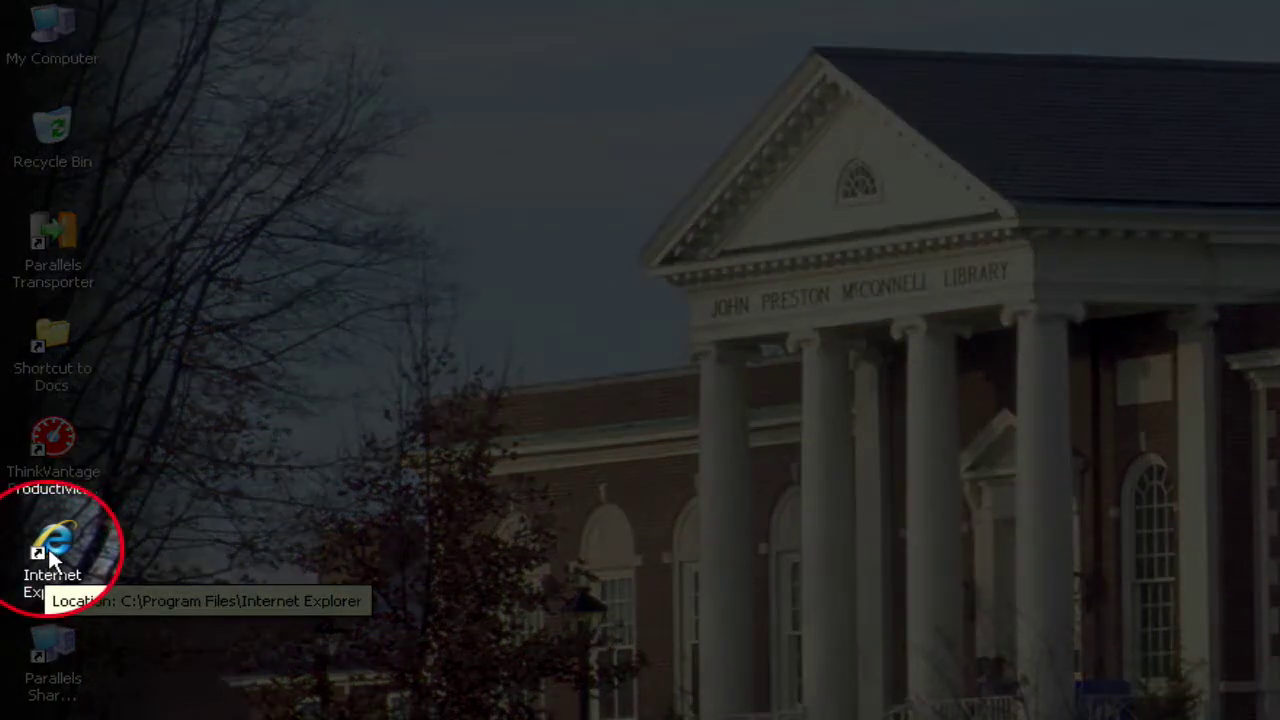
double_click(50, 550)
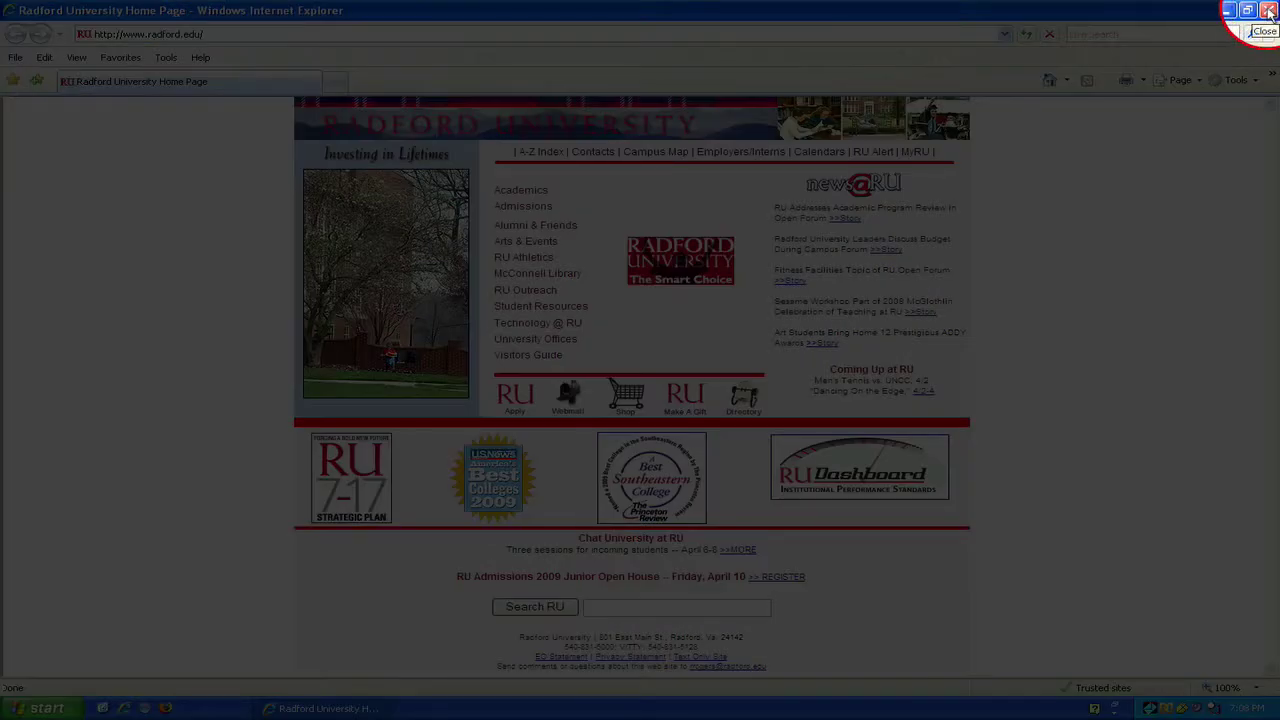
click(1268, 10)
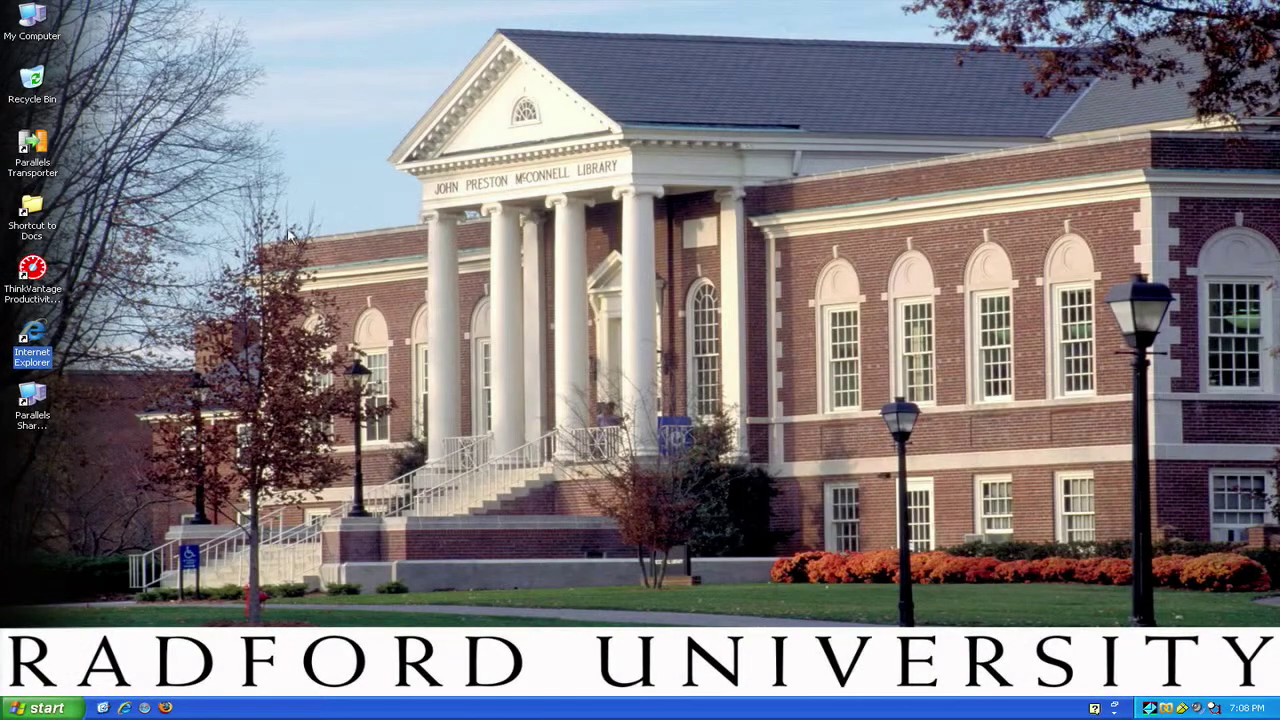
click(97, 345)
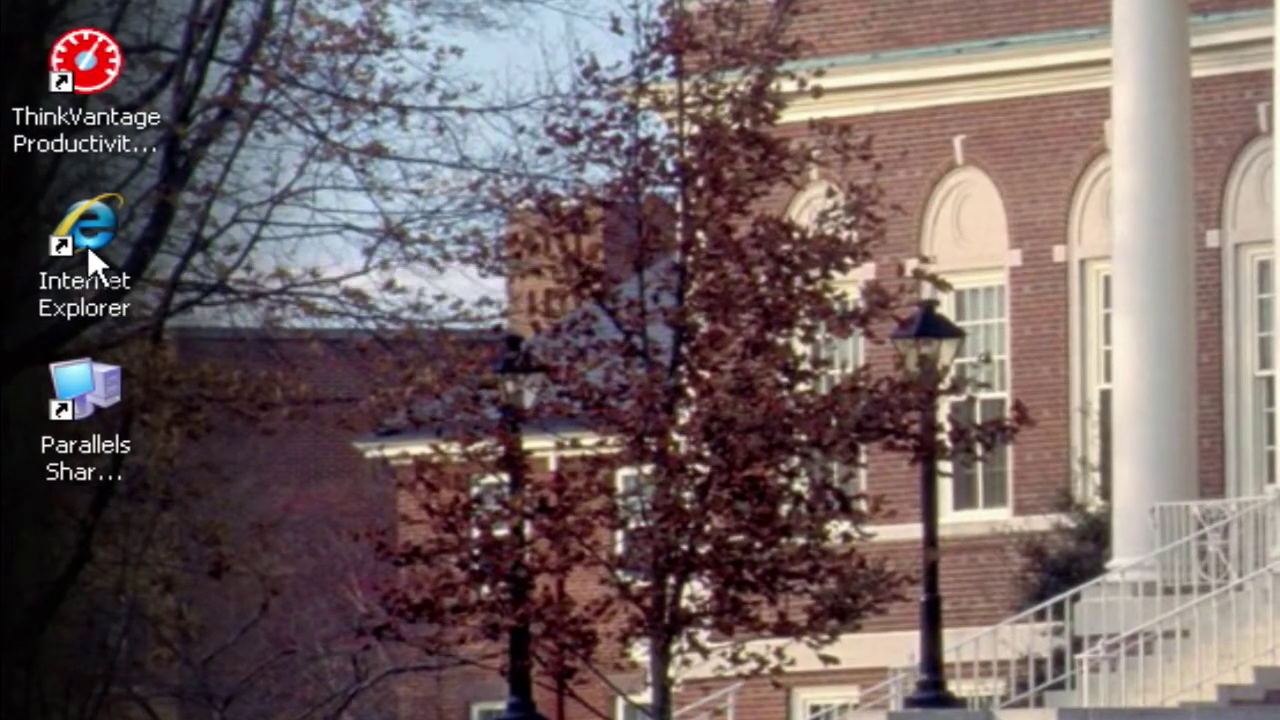
Step: Drag the Internet Explorer desktop shortcut onto the Recycle Bin to delete it
right_click(85, 252)
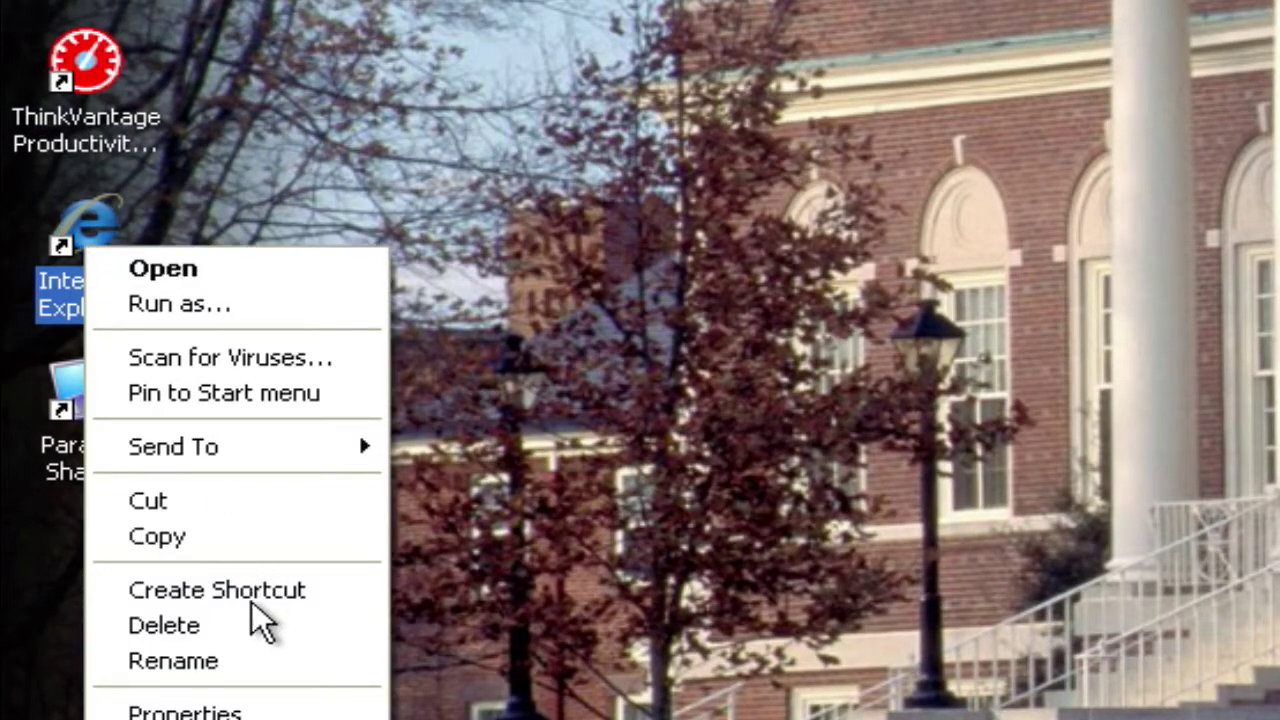
click(275, 186)
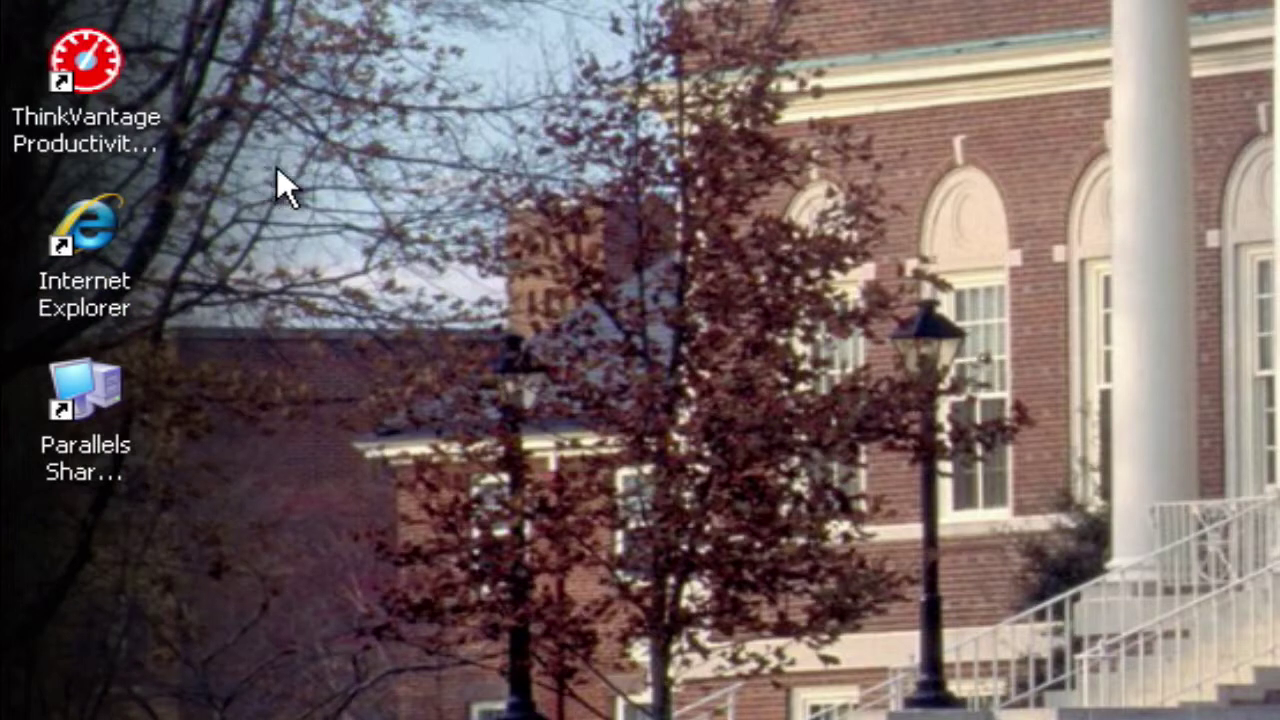
click(90, 270)
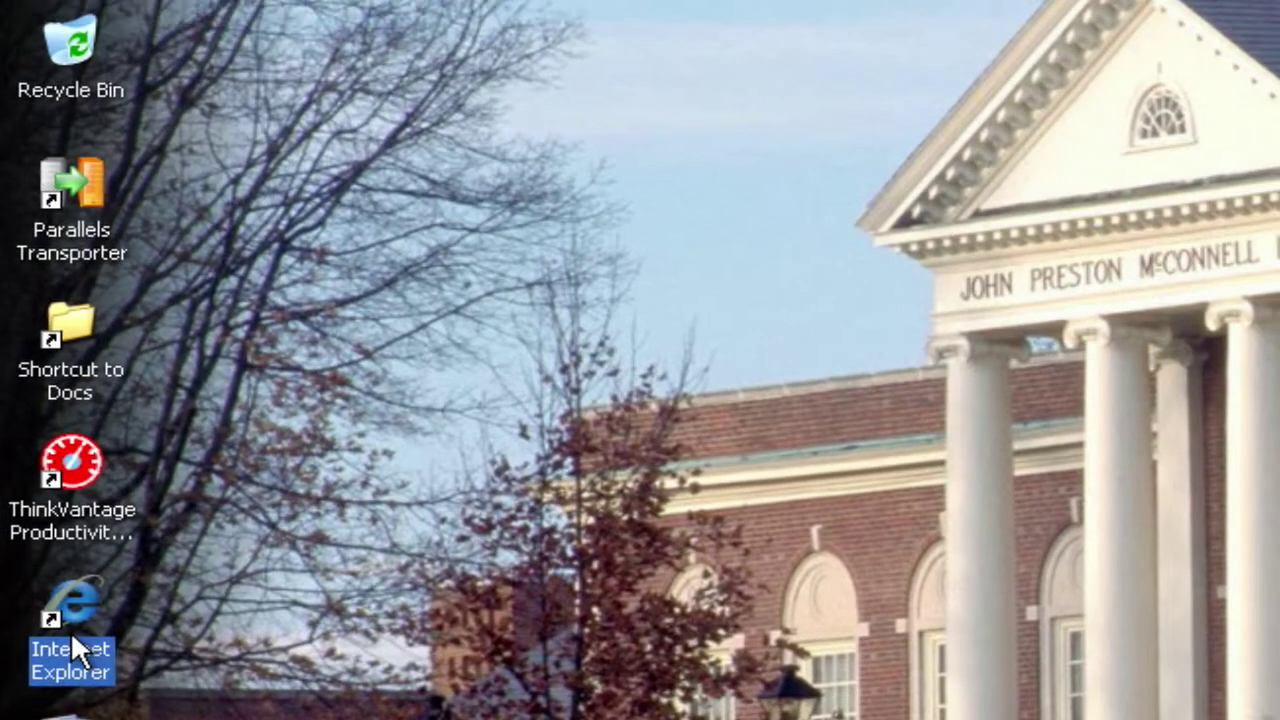
drag(88, 265, 142, 72)
drag(116, 470, 77, 61)
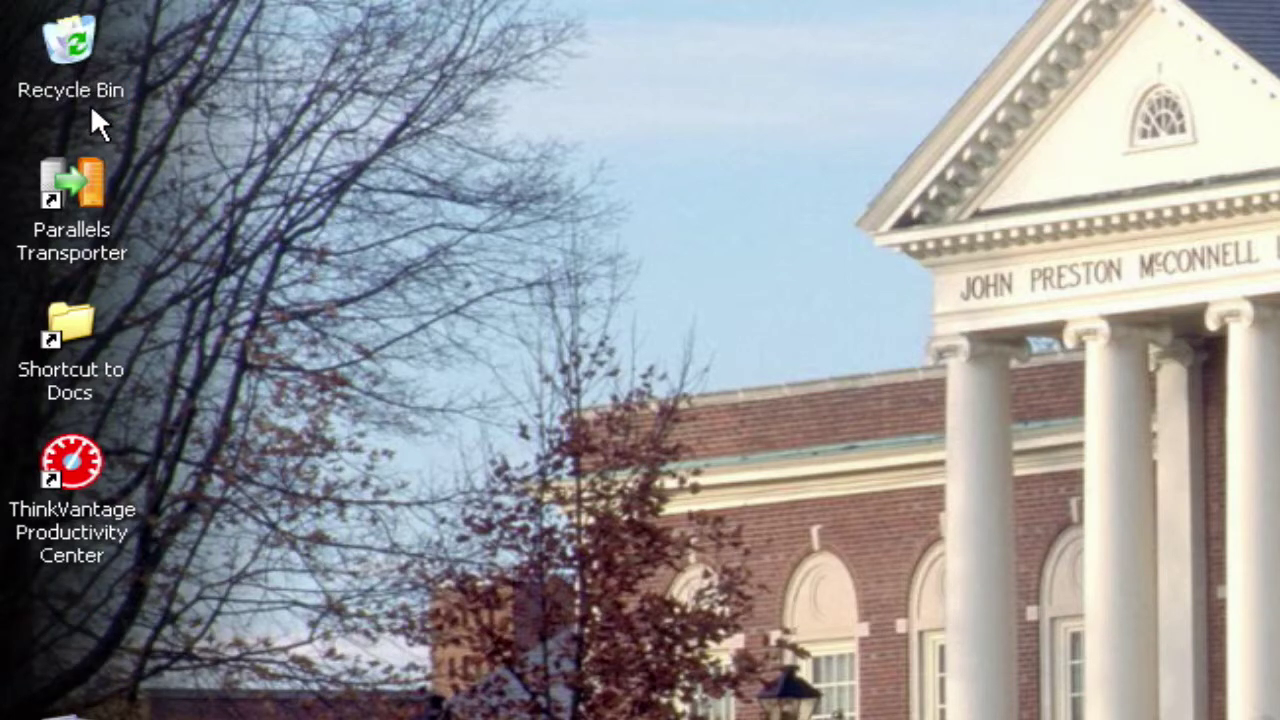
Step: Open the Recycle Bin, restore the Internet Explorer shortcut with File > Restore, and close the window
double_click(70, 45)
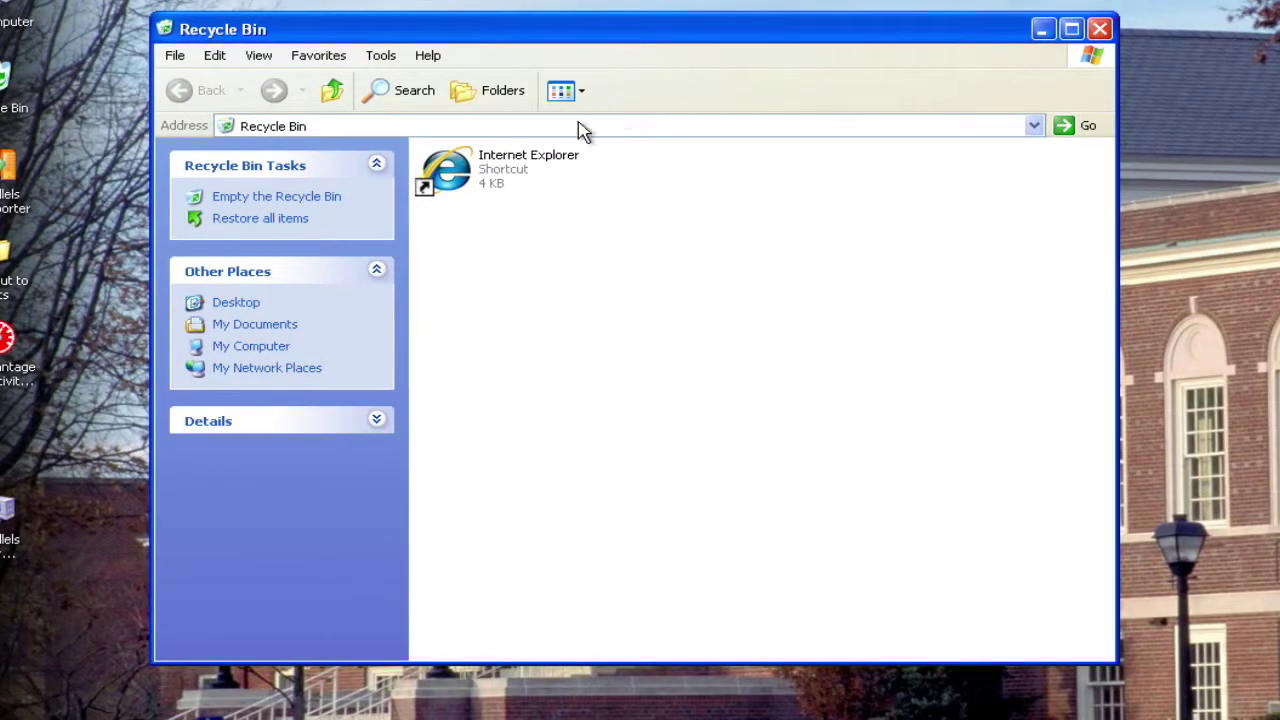
click(490, 180)
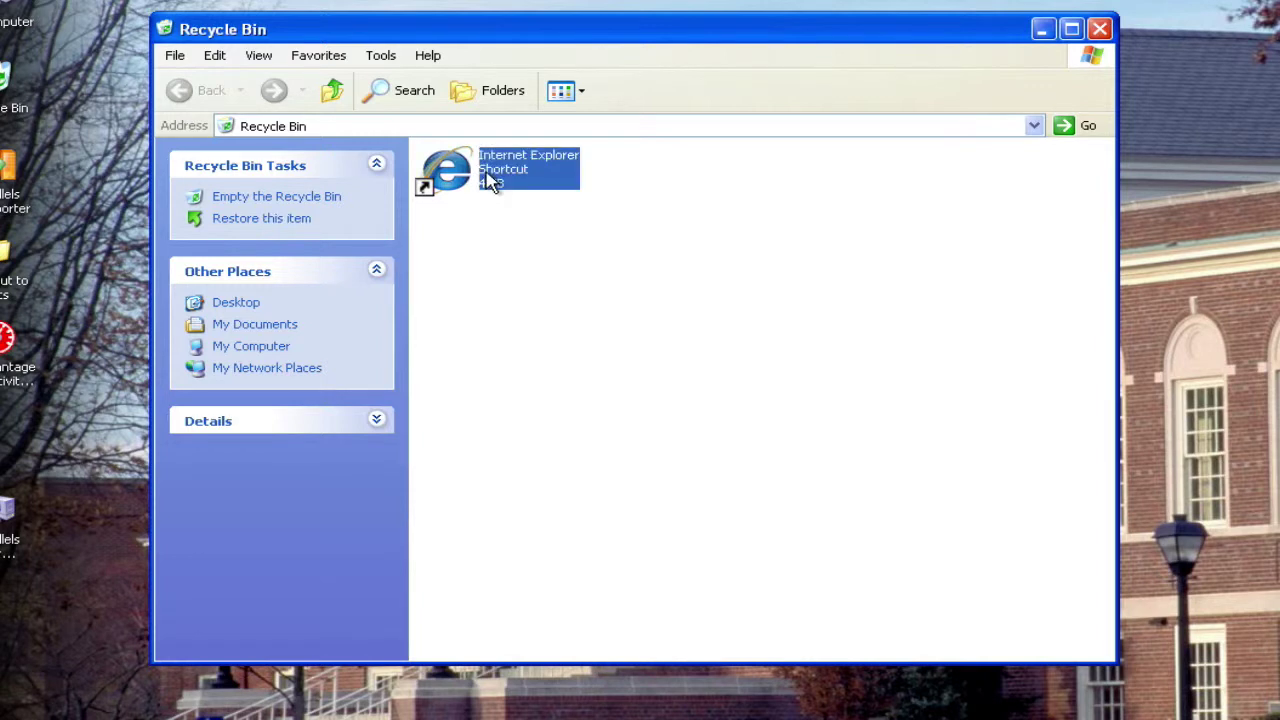
click(178, 57)
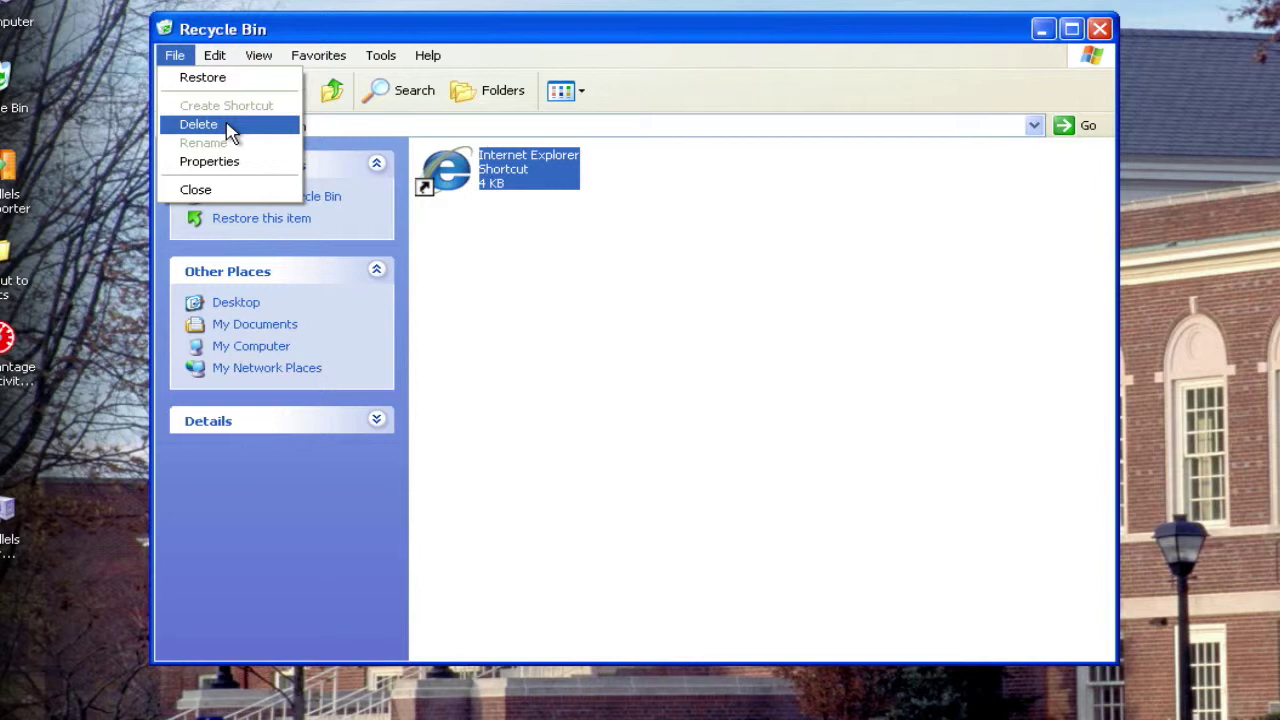
click(212, 80)
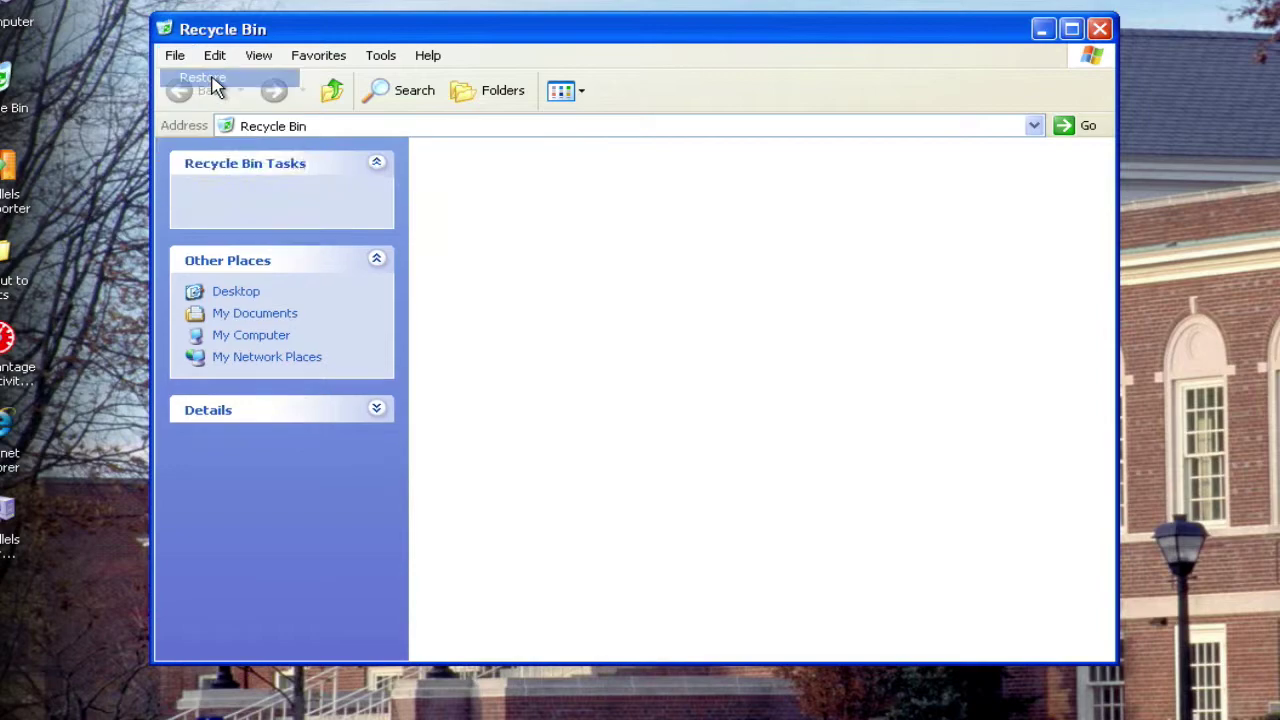
click(1099, 29)
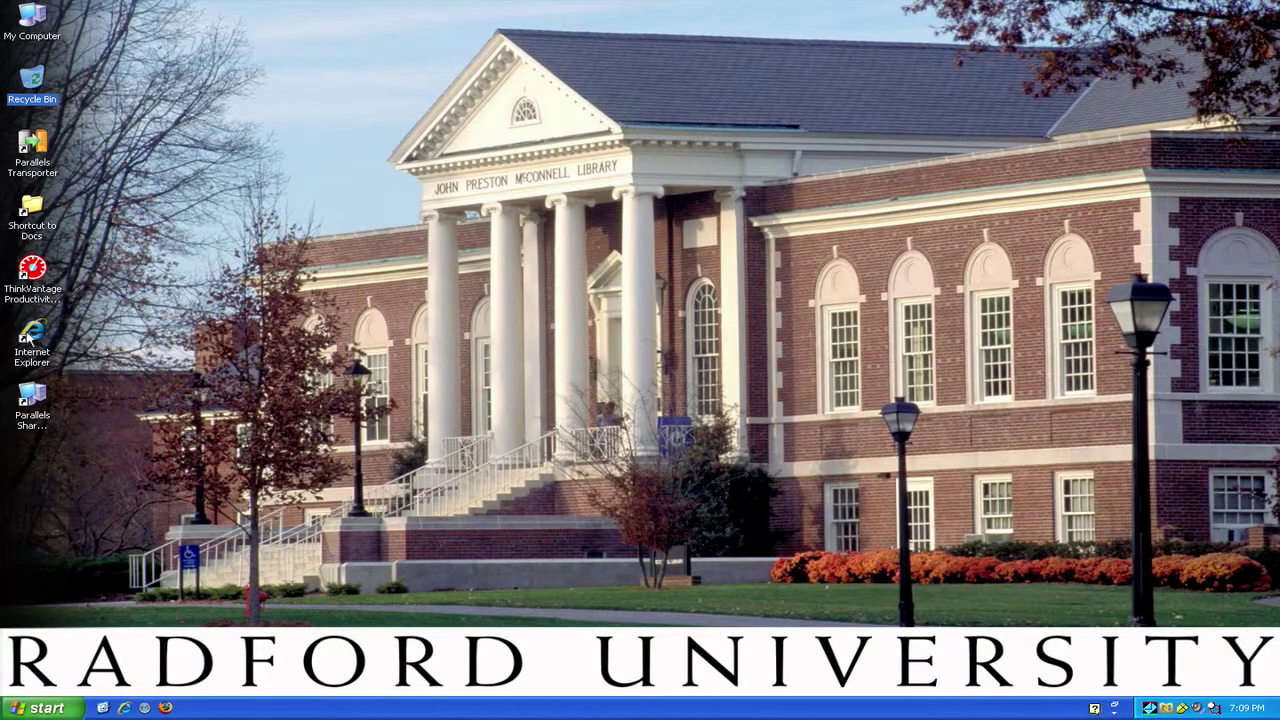
Step: Open Start > All Programs to show the program list, including Windows Media Player
click(28, 343)
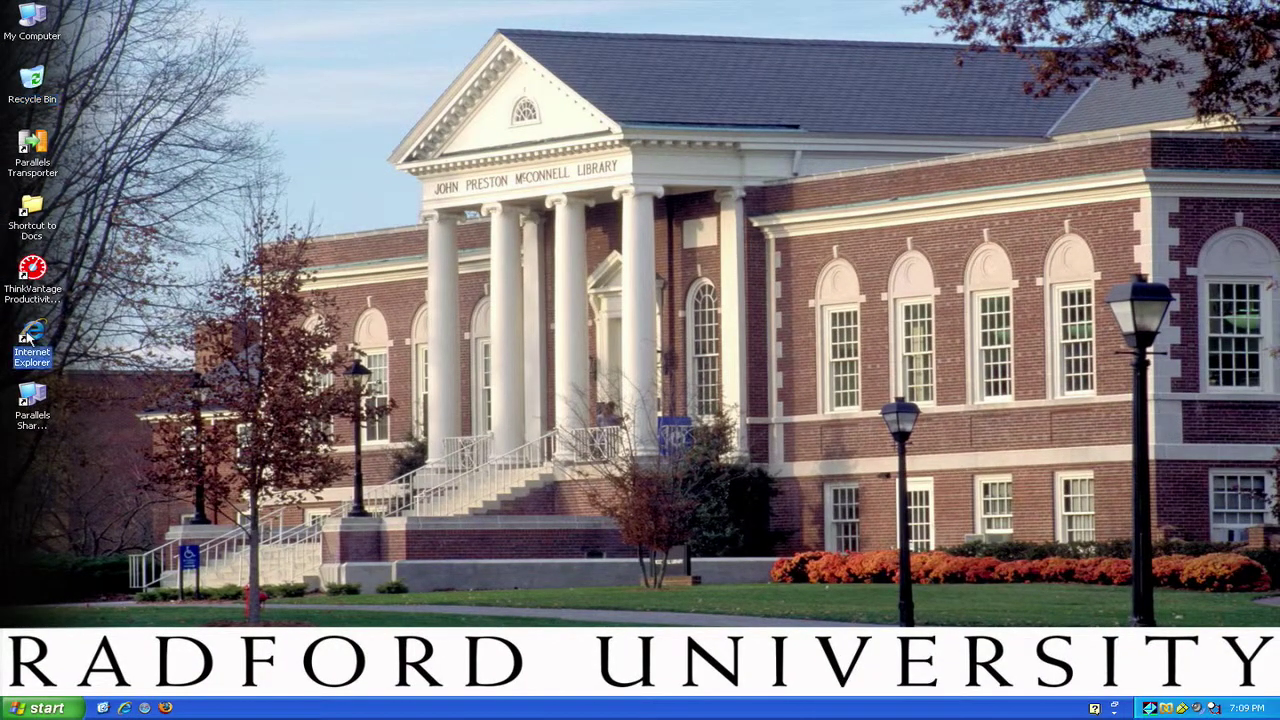
click(286, 361)
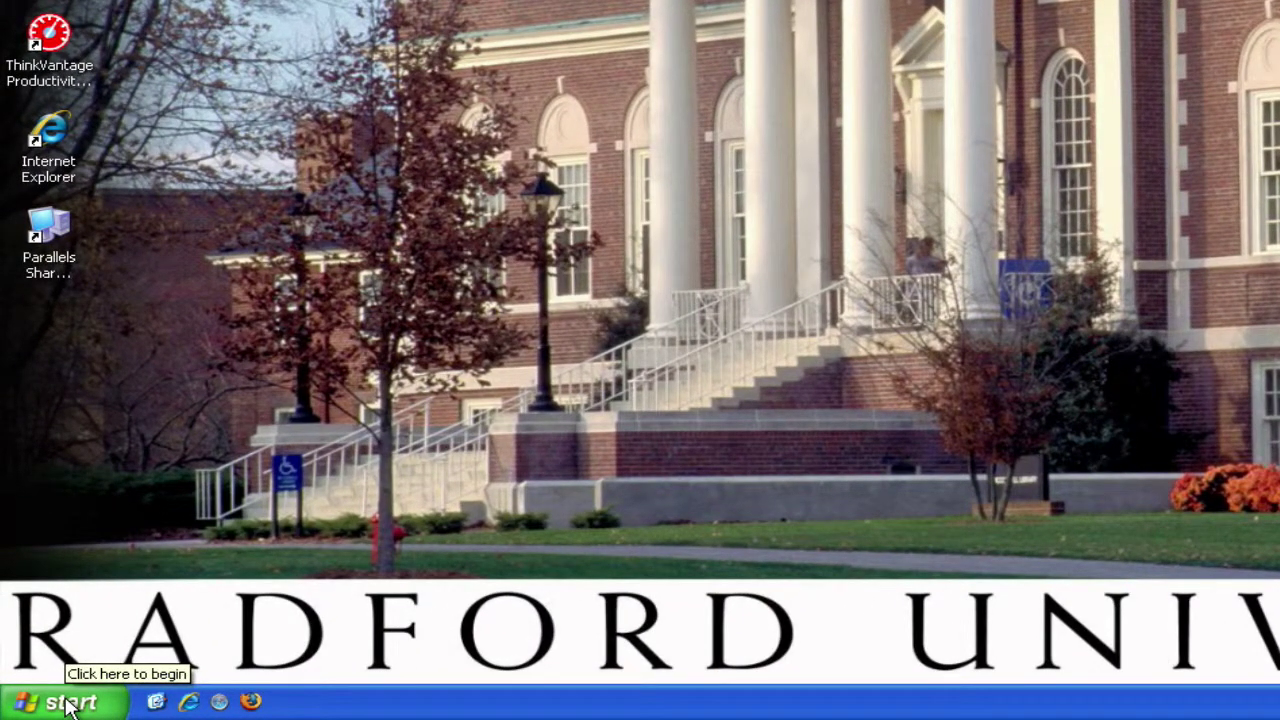
click(70, 704)
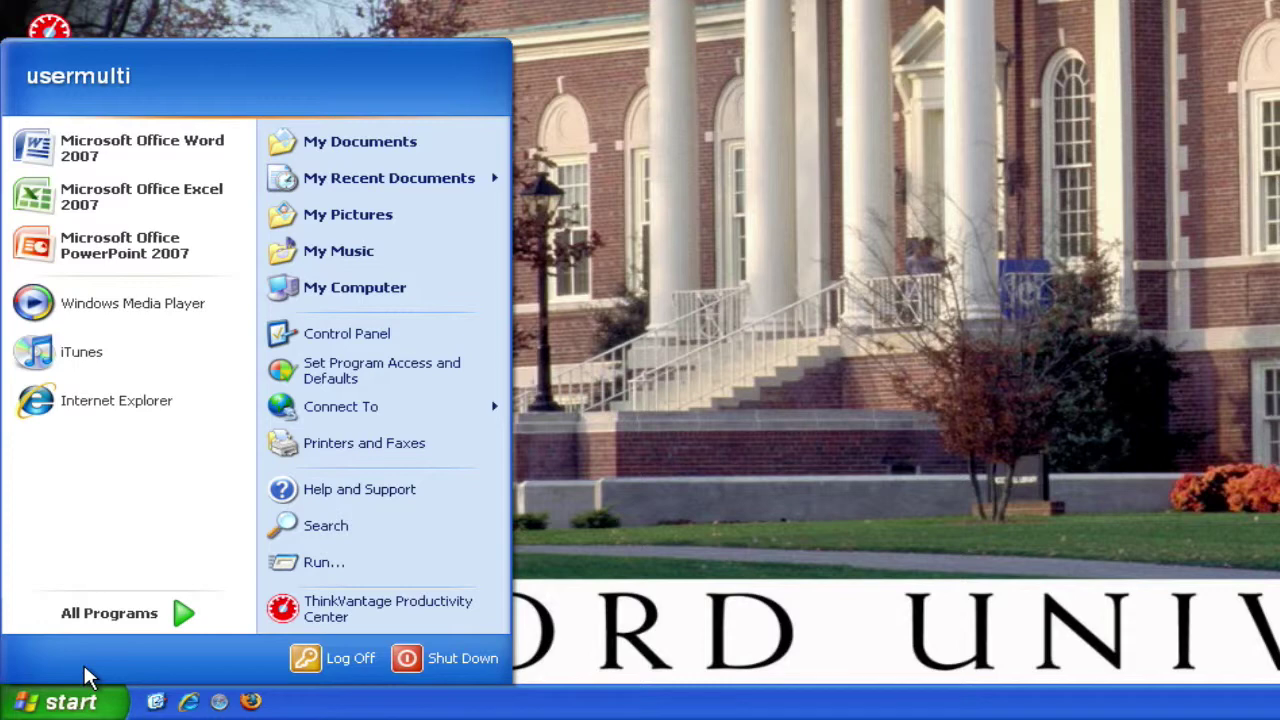
click(180, 614)
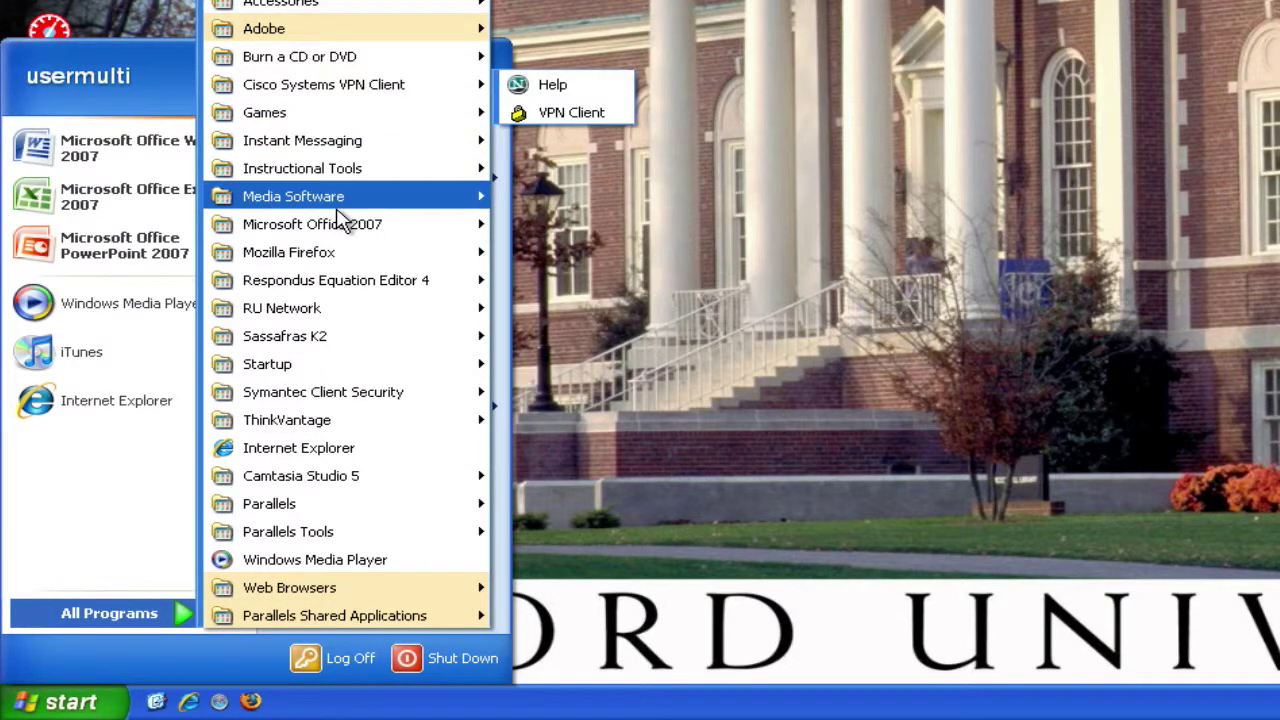
mouse_move(337, 257)
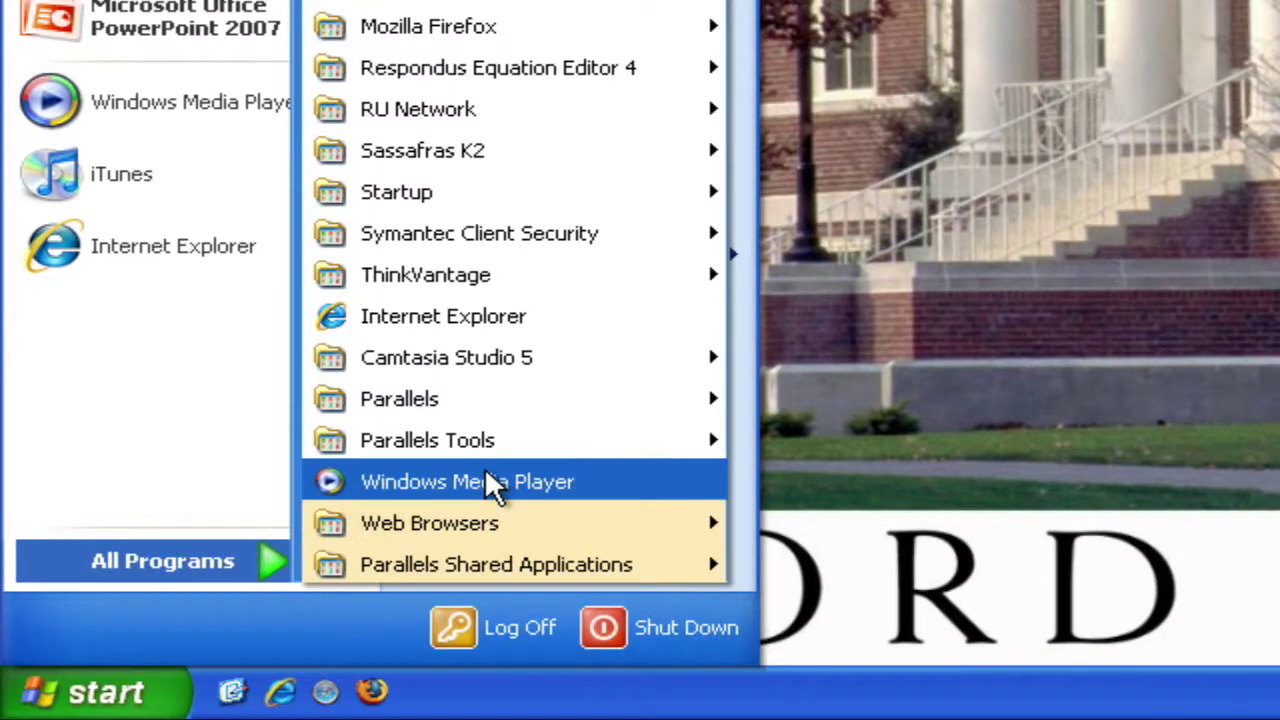
Step: Send Windows Media Player to the desktop as a shortcut, then close the Start menu
right_click(332, 560)
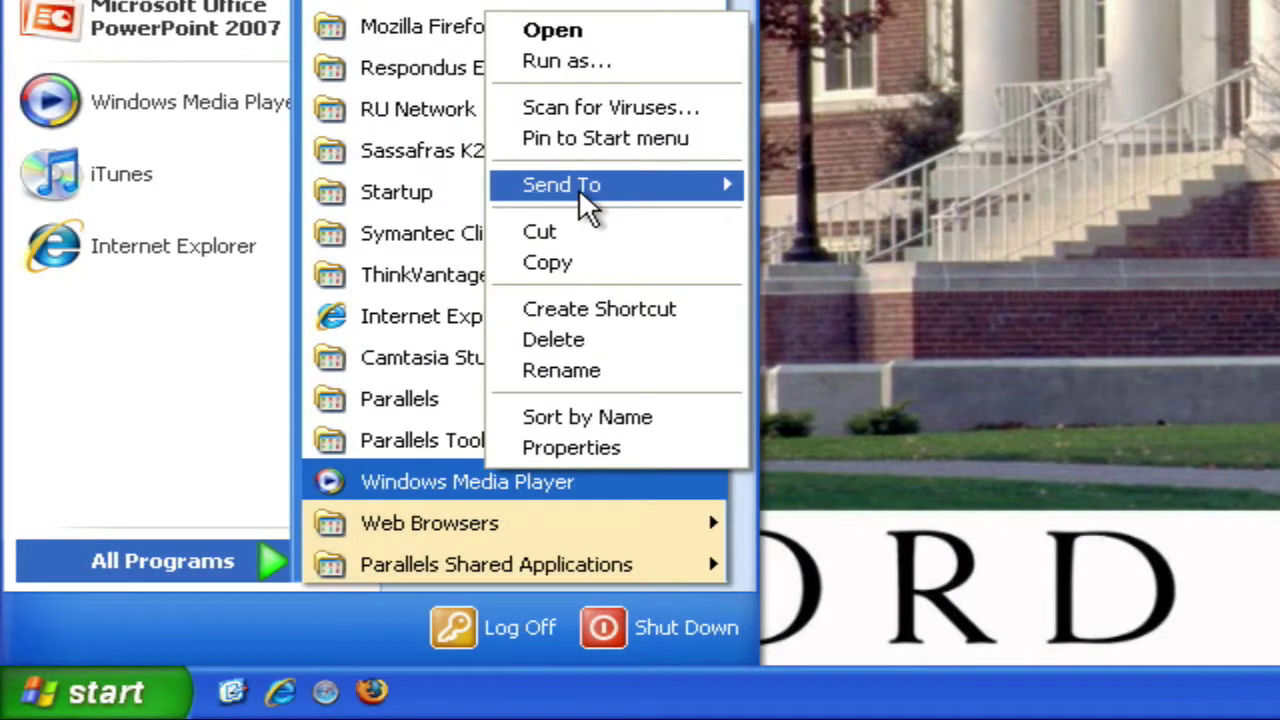
mouse_move(579, 190)
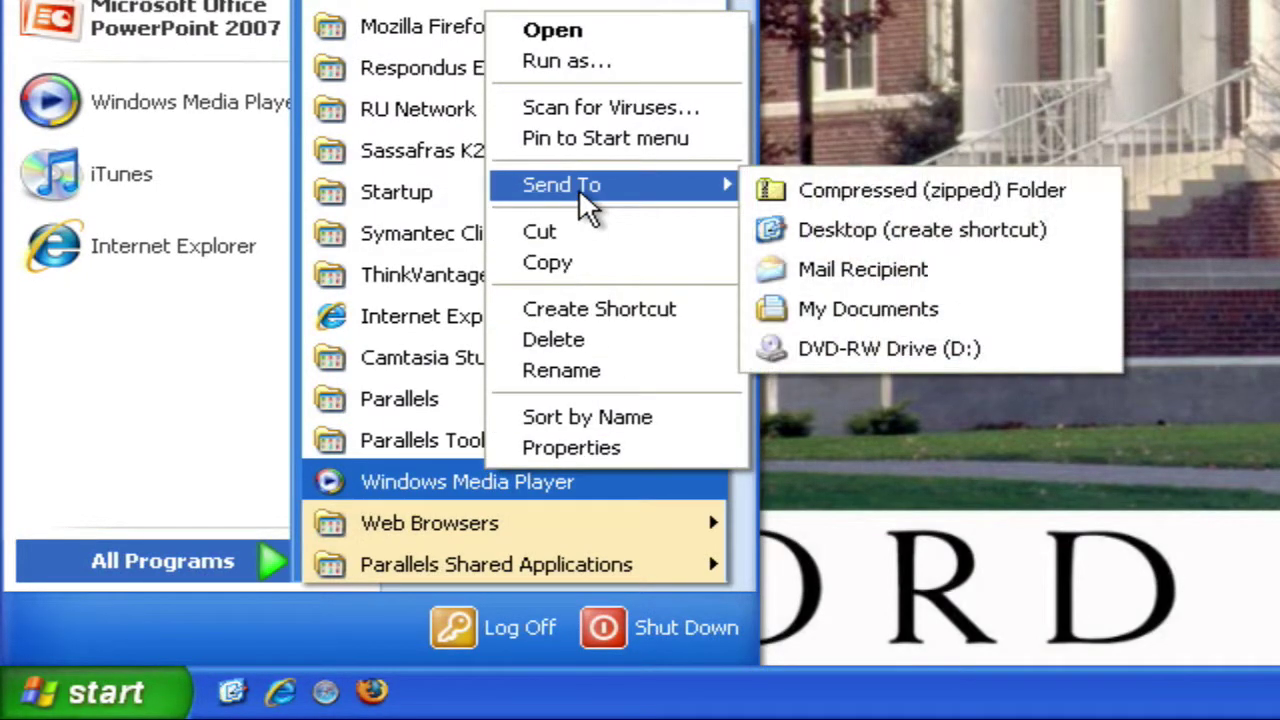
click(845, 230)
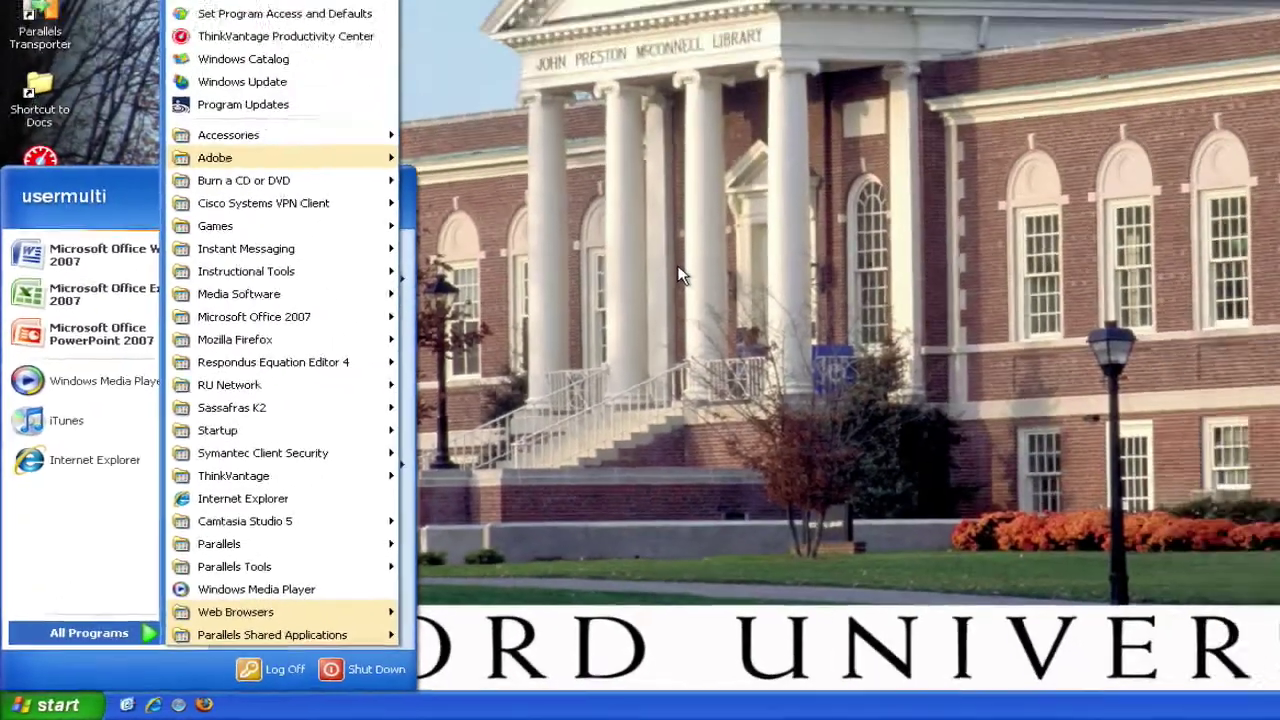
click(678, 275)
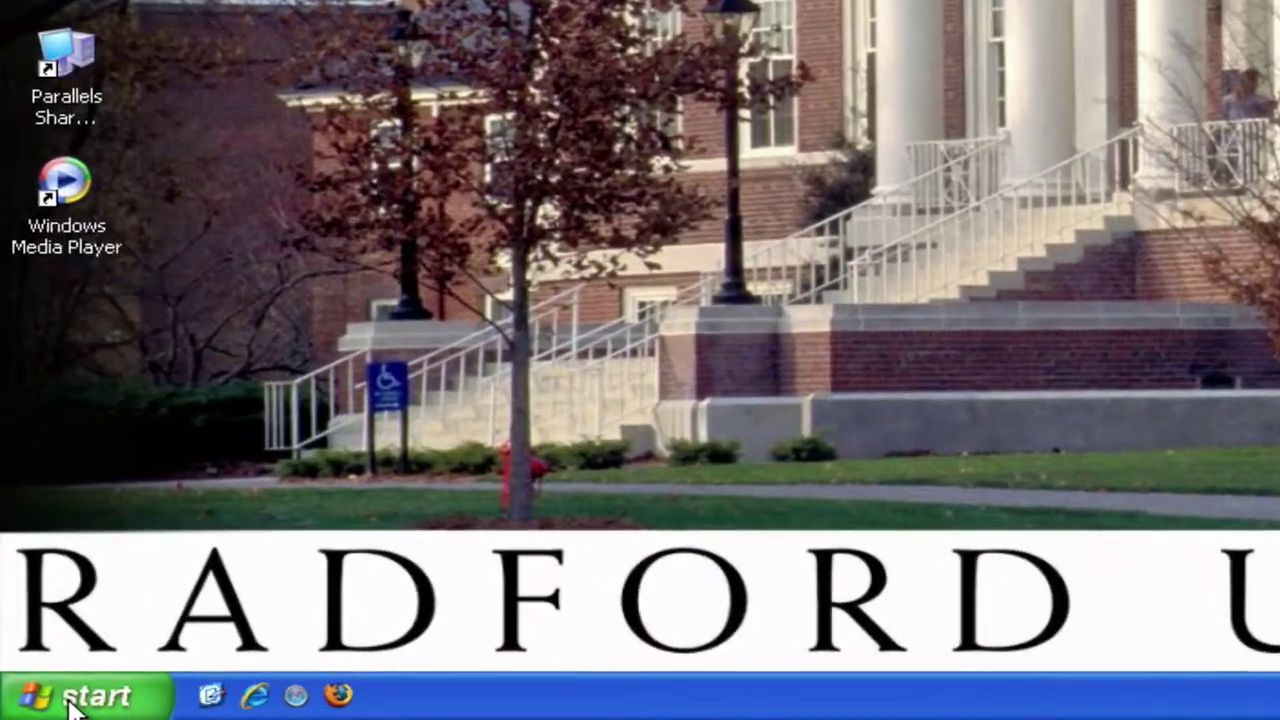
click(36, 709)
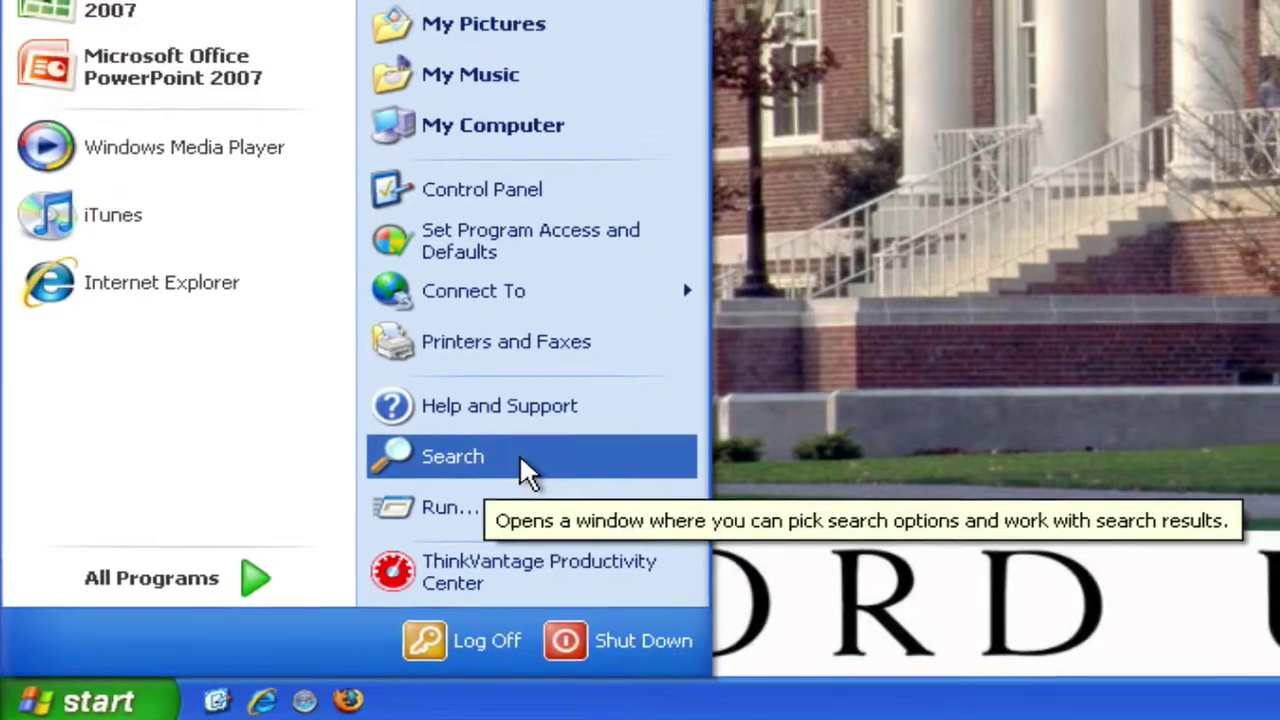
click(527, 448)
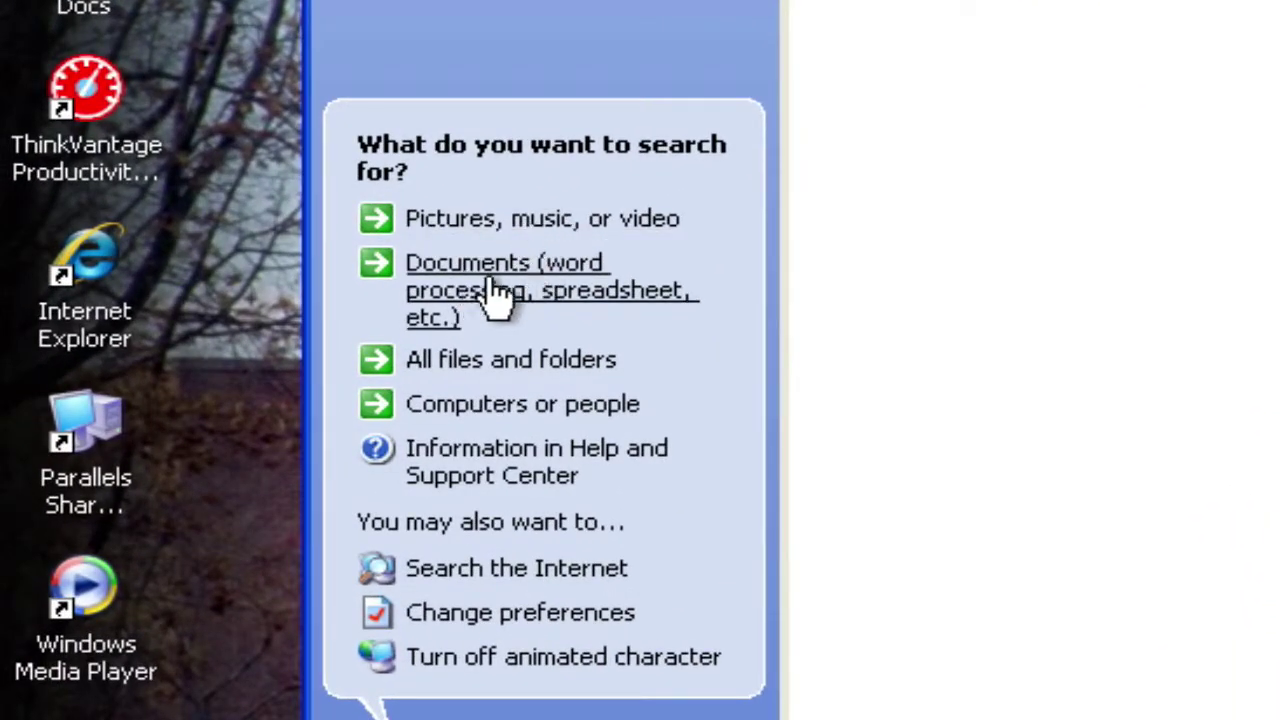
click(507, 362)
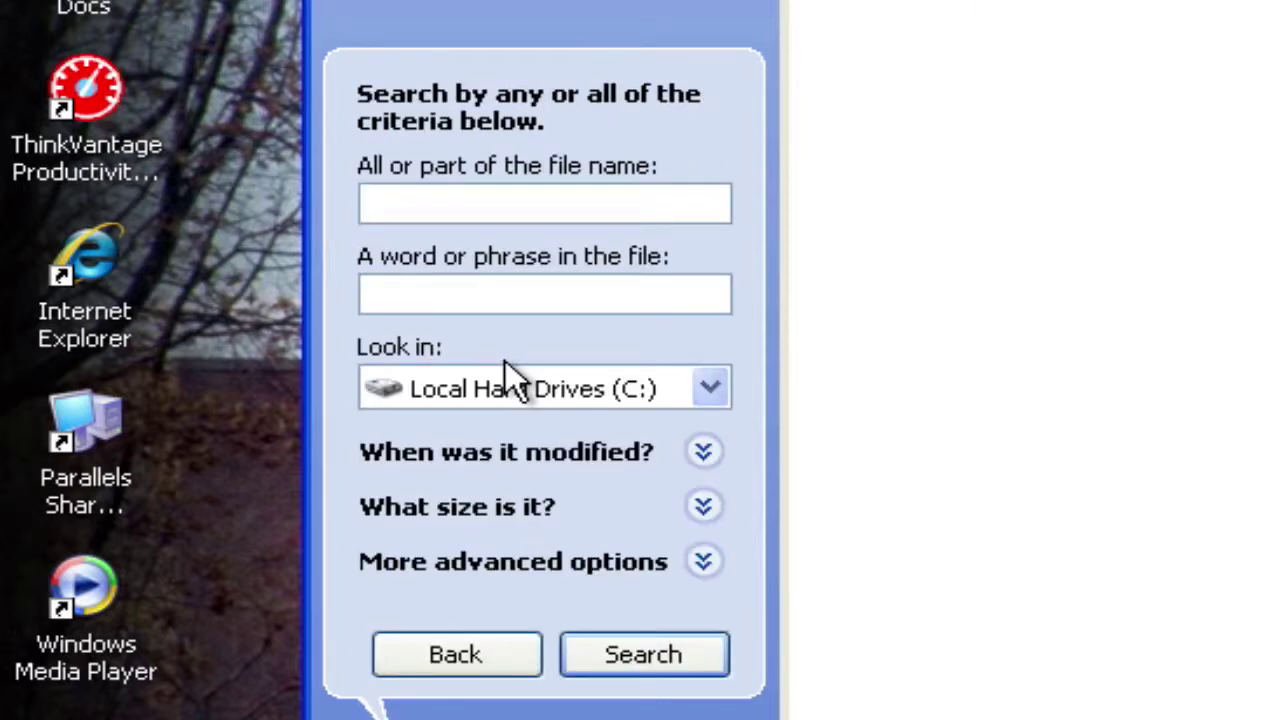
click(443, 204)
text(eke)
key(BackSpace)
text(ephant)
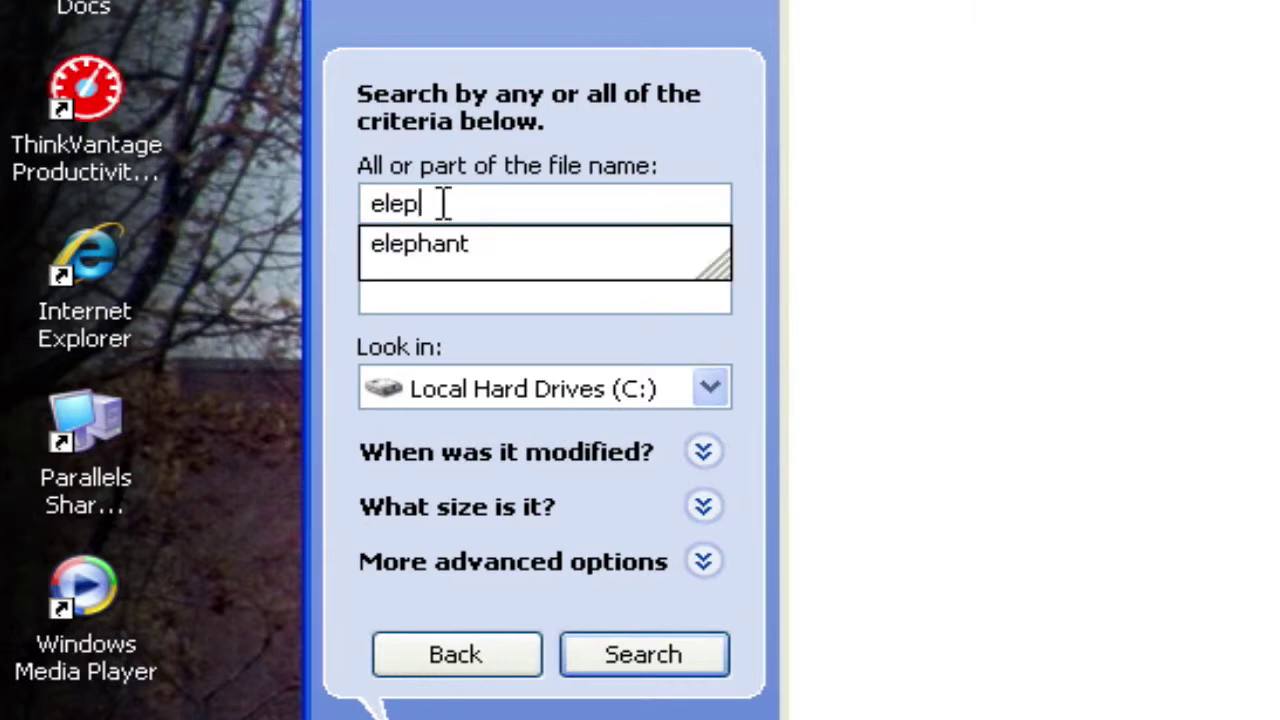
click(637, 647)
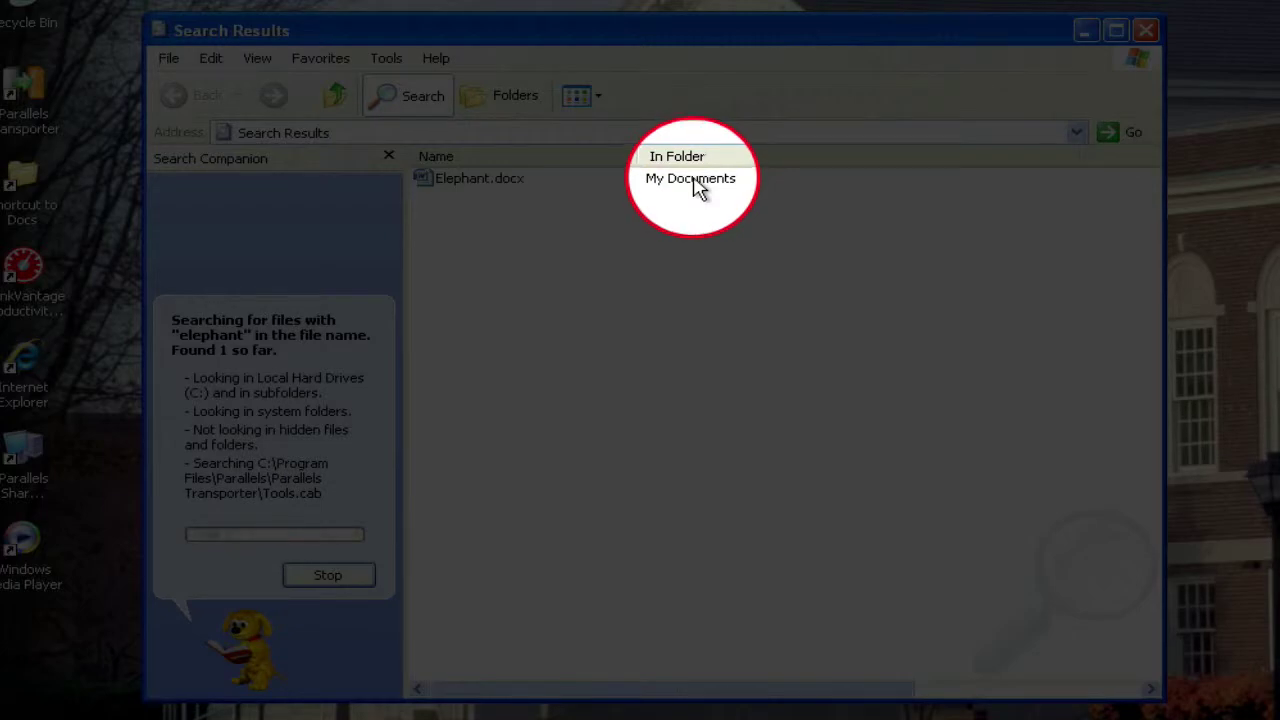
click(1146, 33)
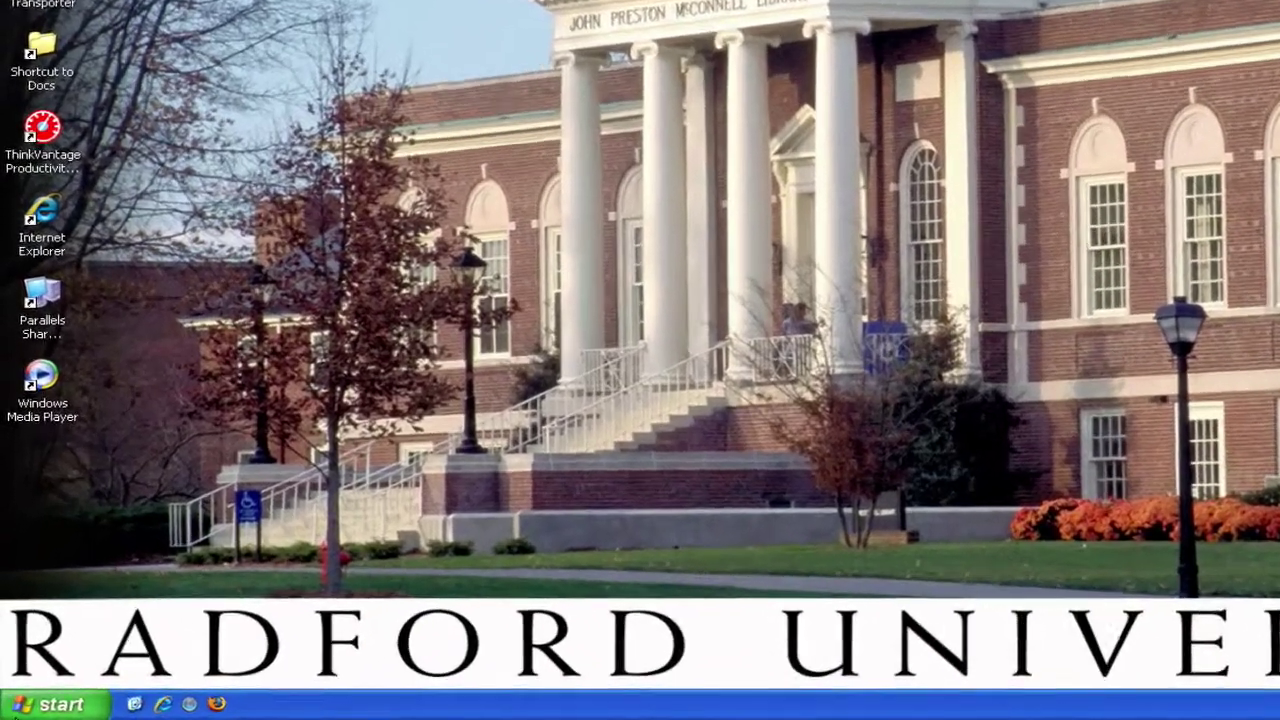
click(36, 708)
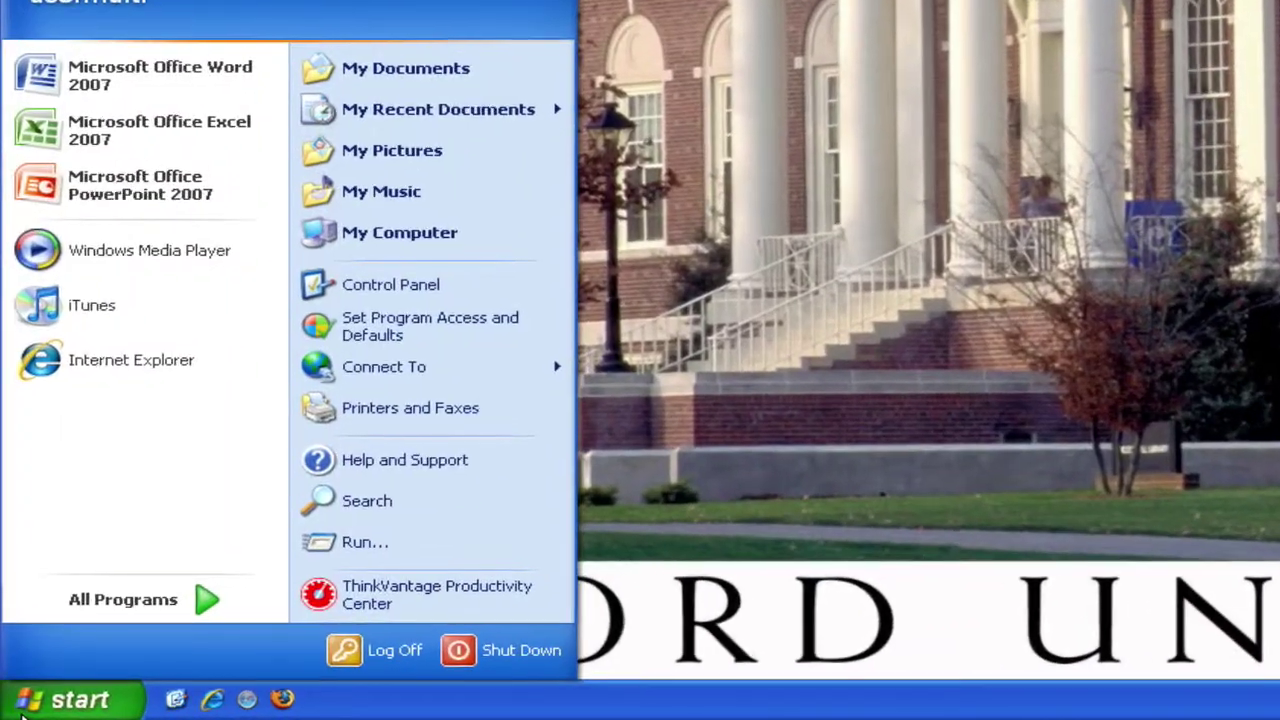
click(430, 80)
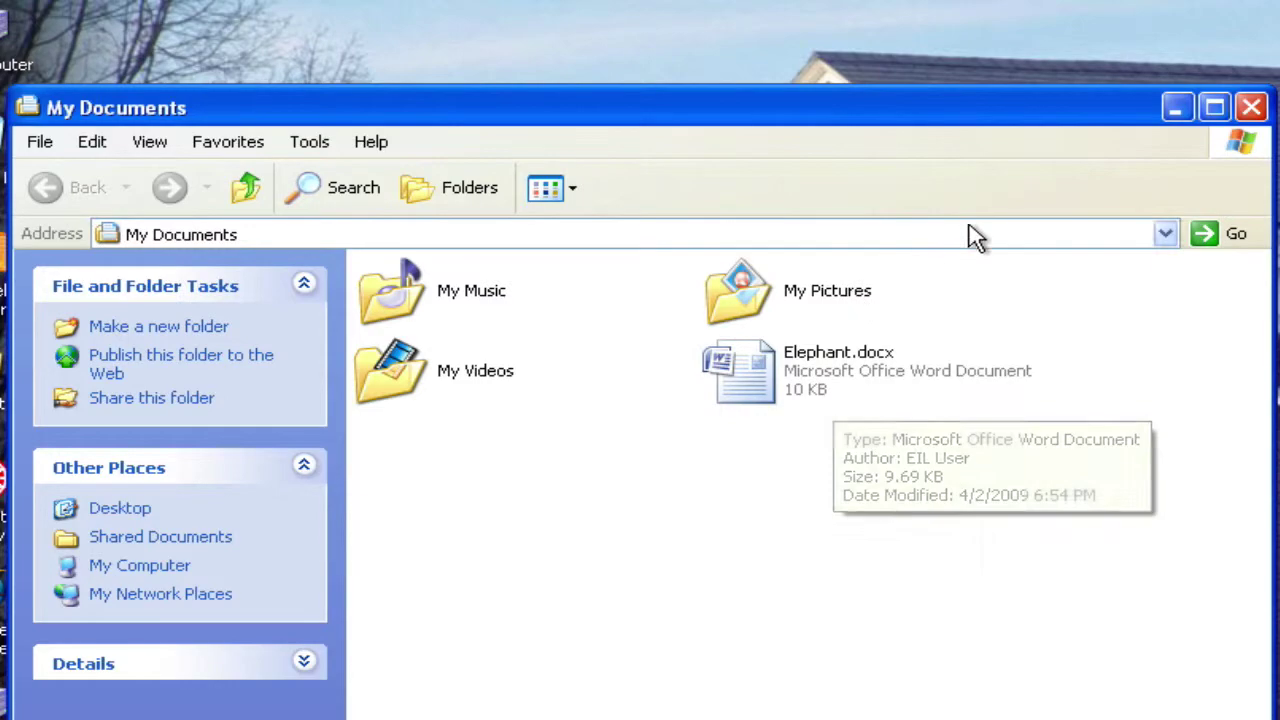
click(1252, 110)
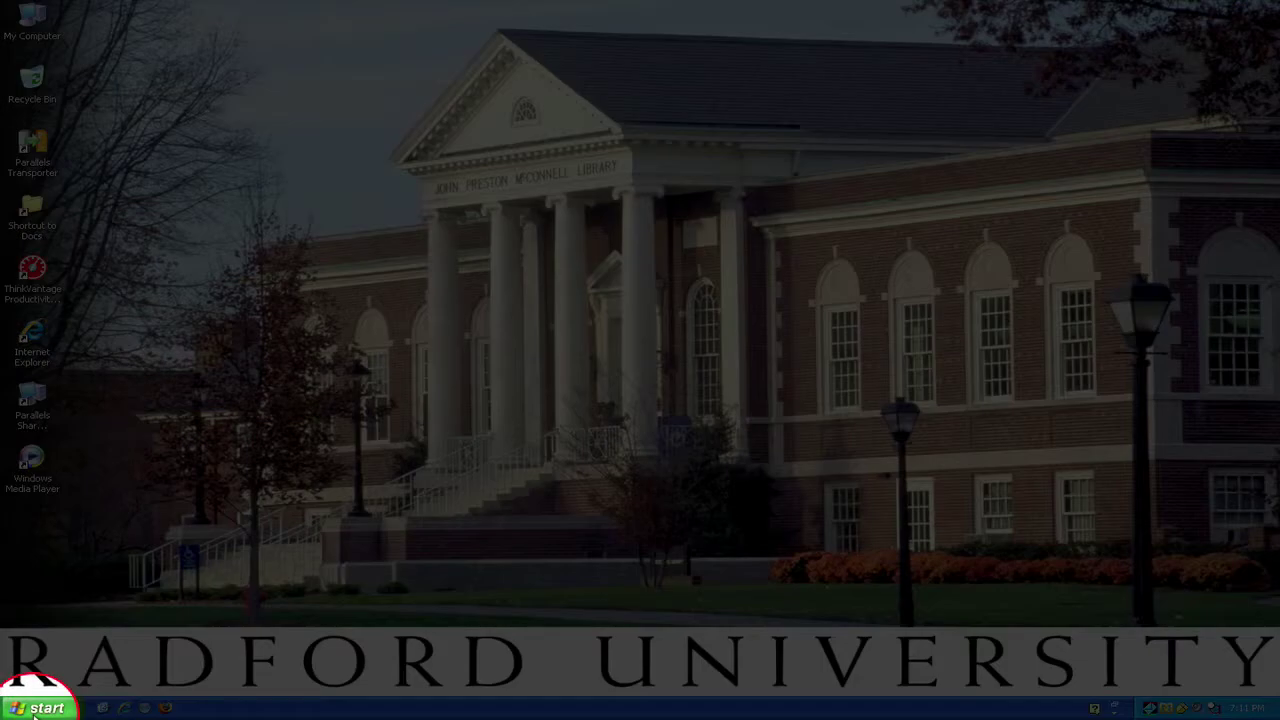
Step: Open the Shut Down Windows dialog from Start and choose Shut down as the action
click(38, 708)
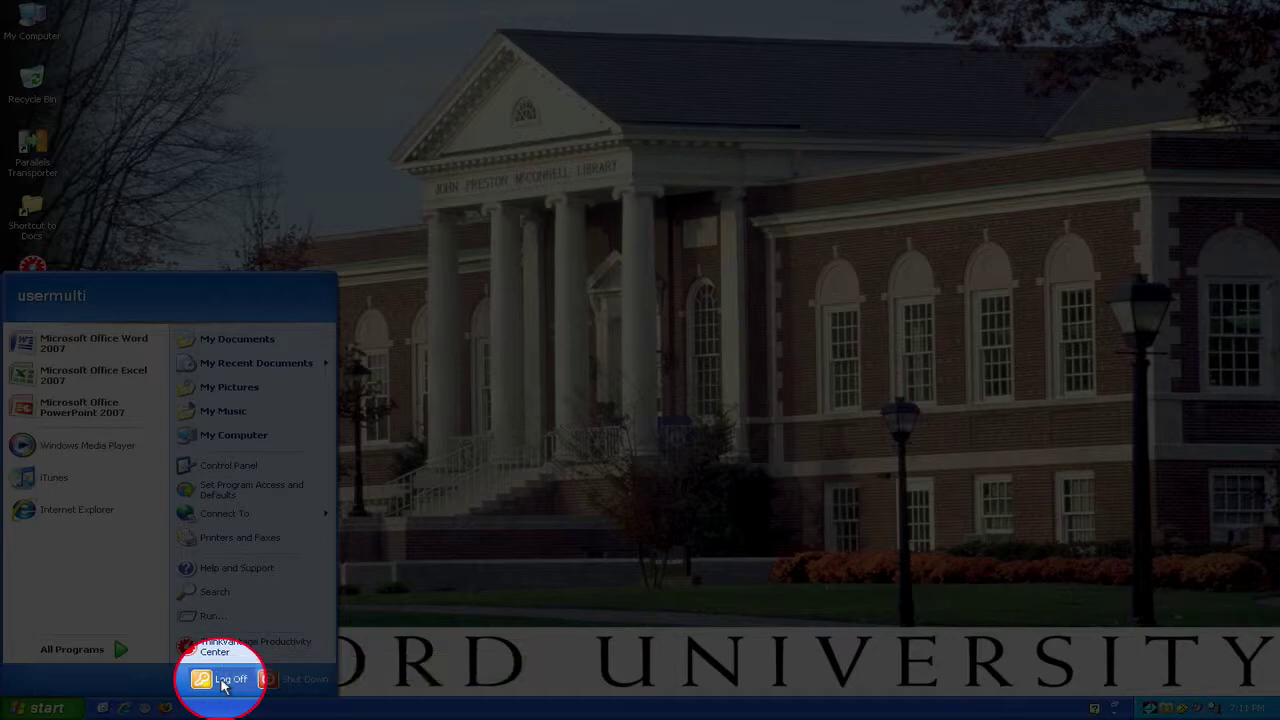
click(305, 684)
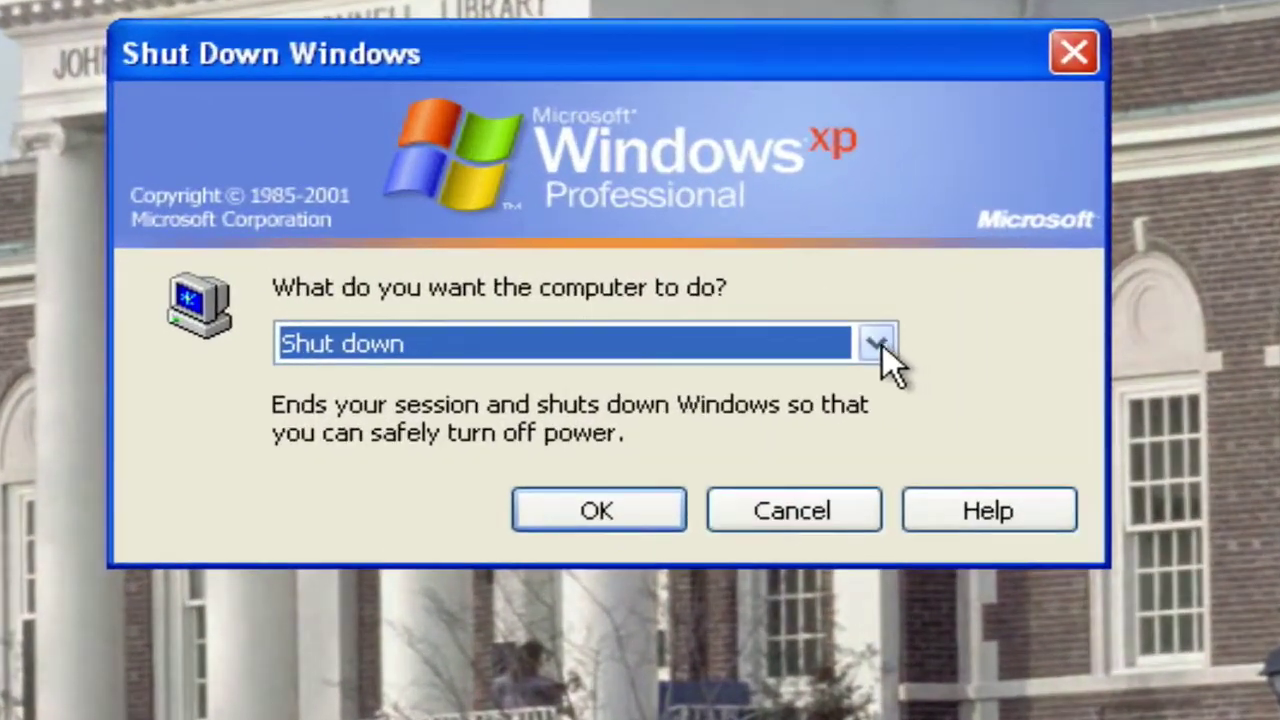
click(878, 344)
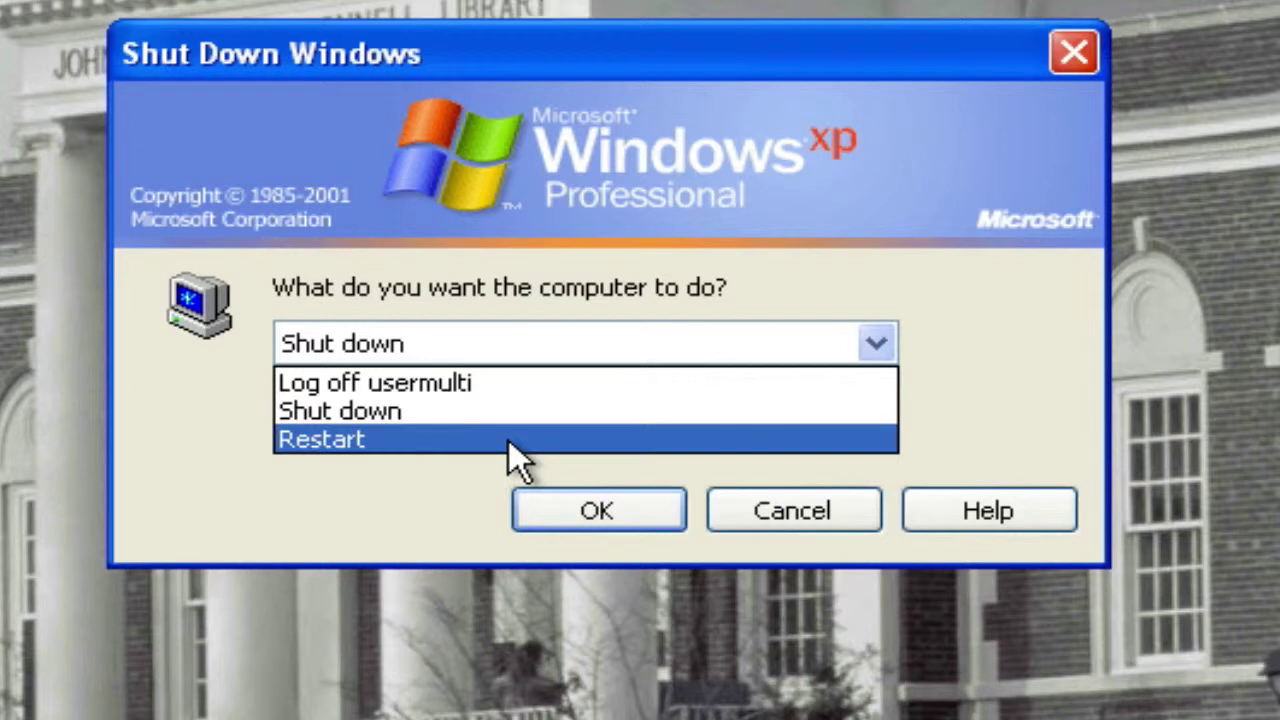
click(562, 414)
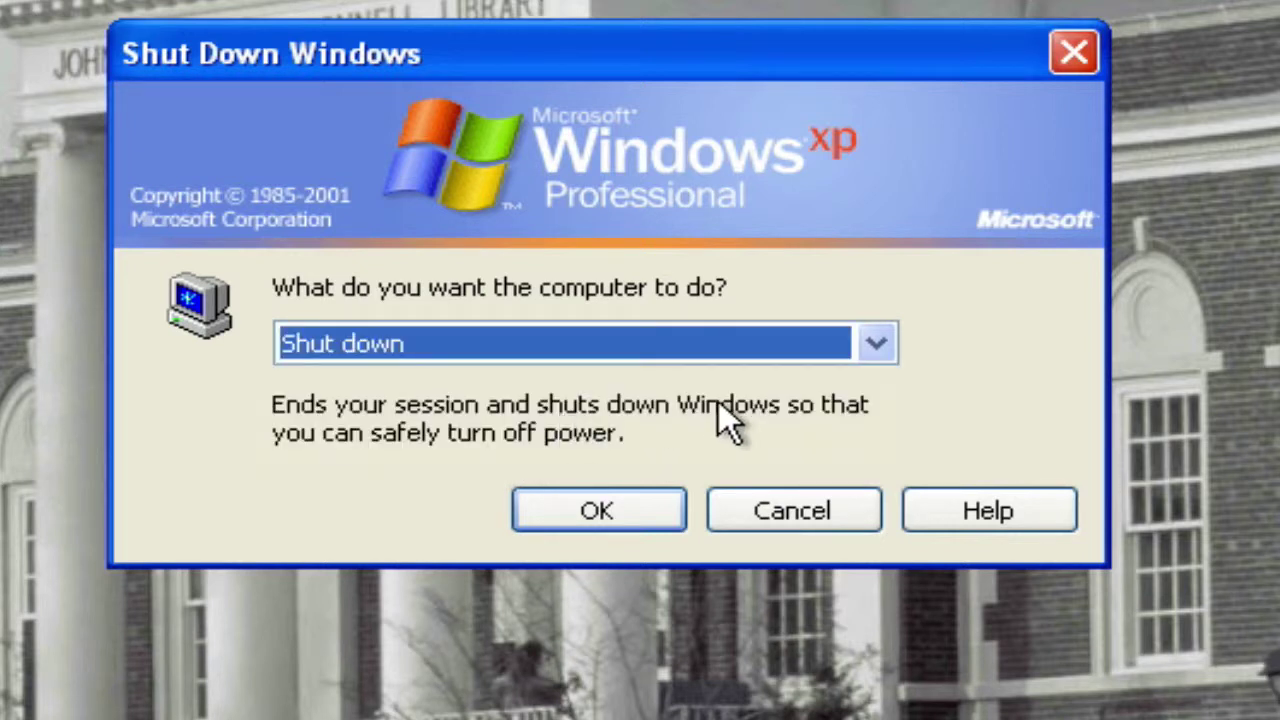